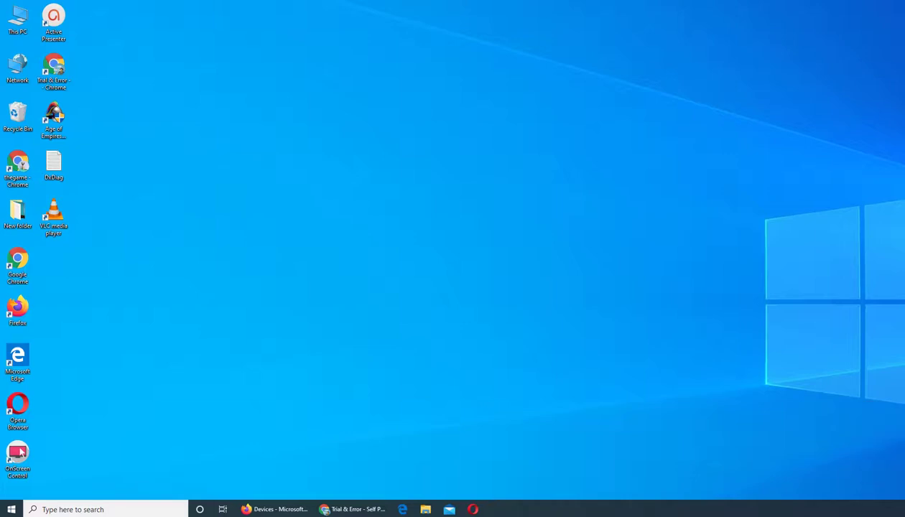
Bring the browser forward and open the Reporting labels page under Locations
click(298, 510)
mouse_move(12, 148)
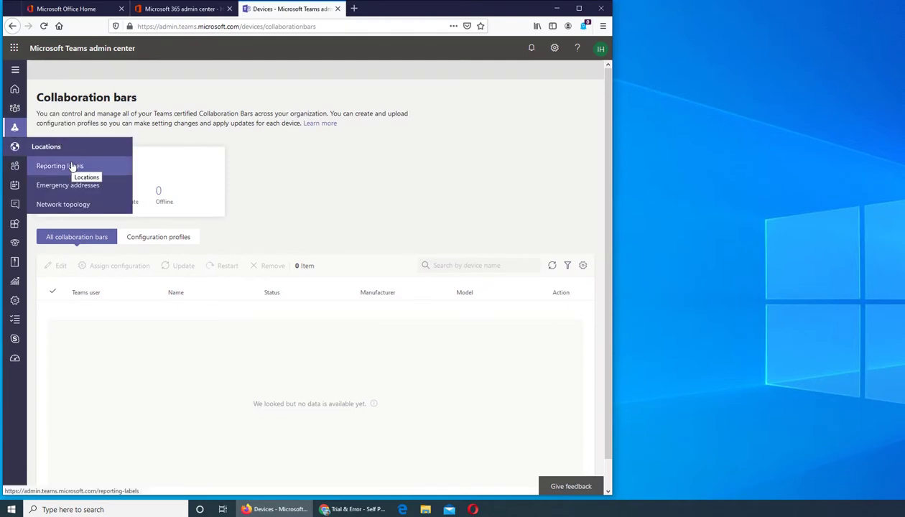
click(57, 168)
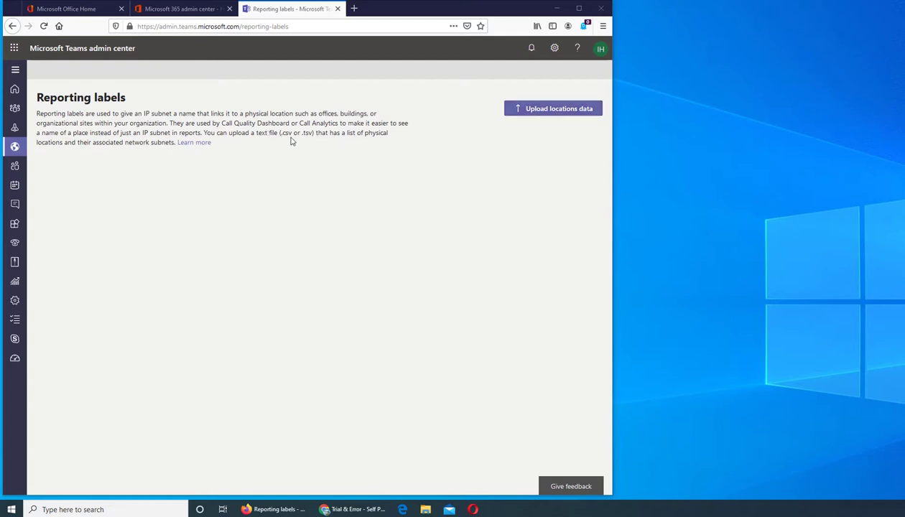
click(522, 117)
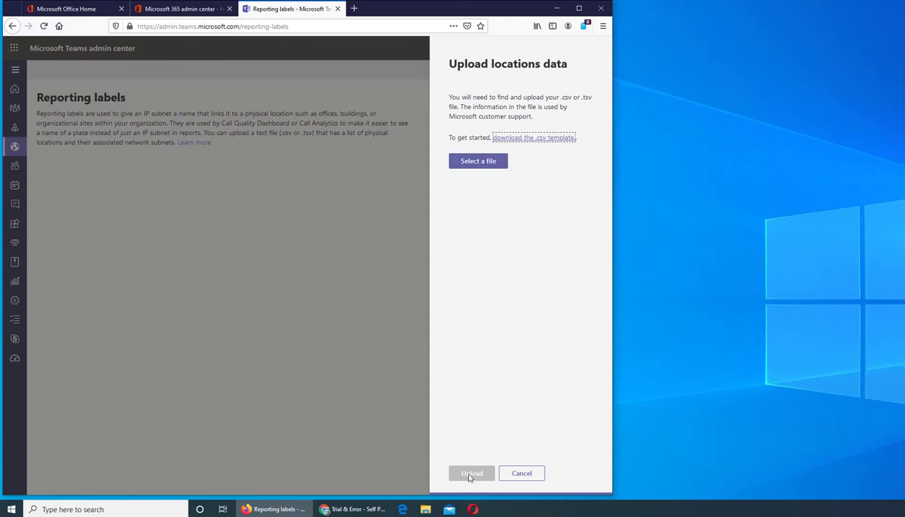
click(520, 474)
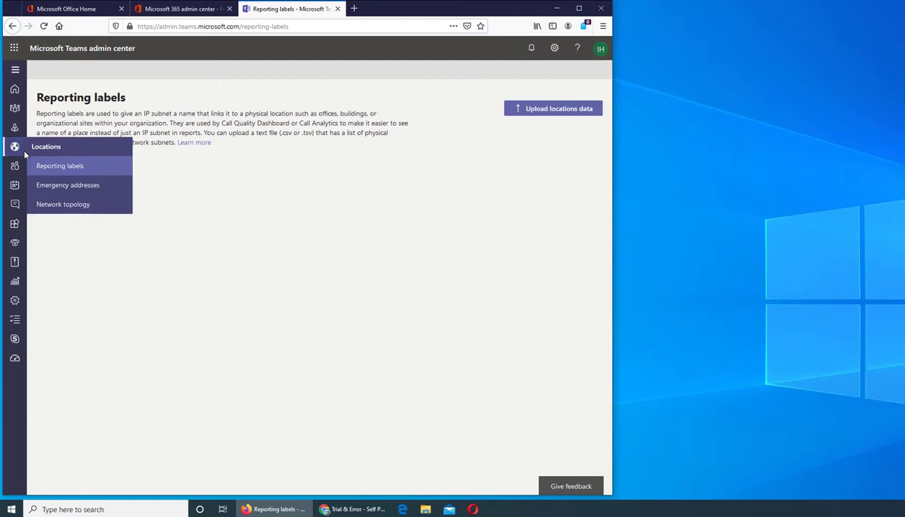
Open the Emergency addresses page from the Locations menu
mouse_move(14, 147)
click(72, 191)
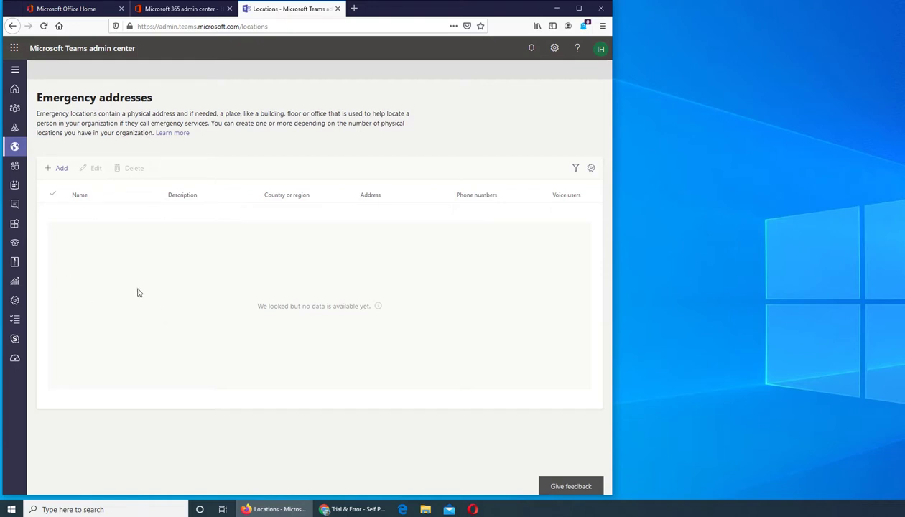
Add a new emergency location and name it 'columbus1', fixing a typo along the way
click(54, 170)
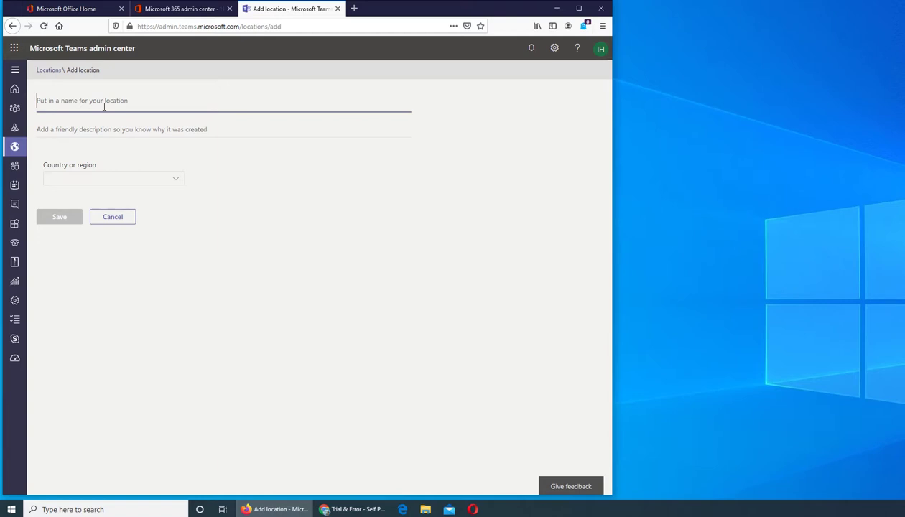
text(colujm)
key(BackSpace)
key(BackSpace)
key(BackSpace)
key(BackSpace)
key(BackSpace)
key(BackSpace)
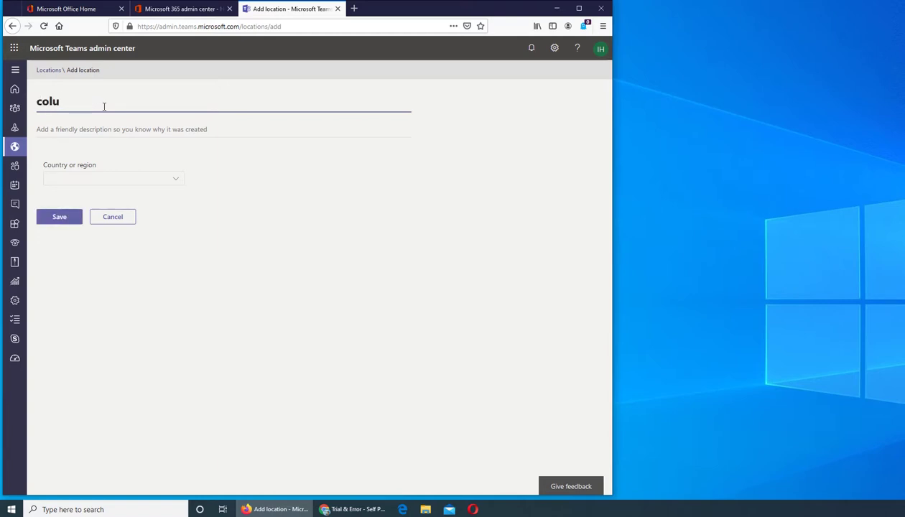
key(ctrl+b)
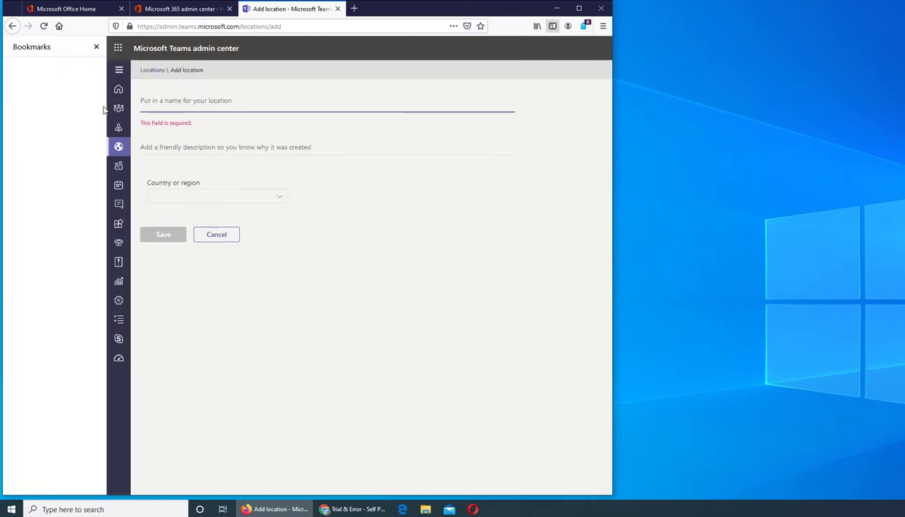
click(96, 46)
text(columbus)
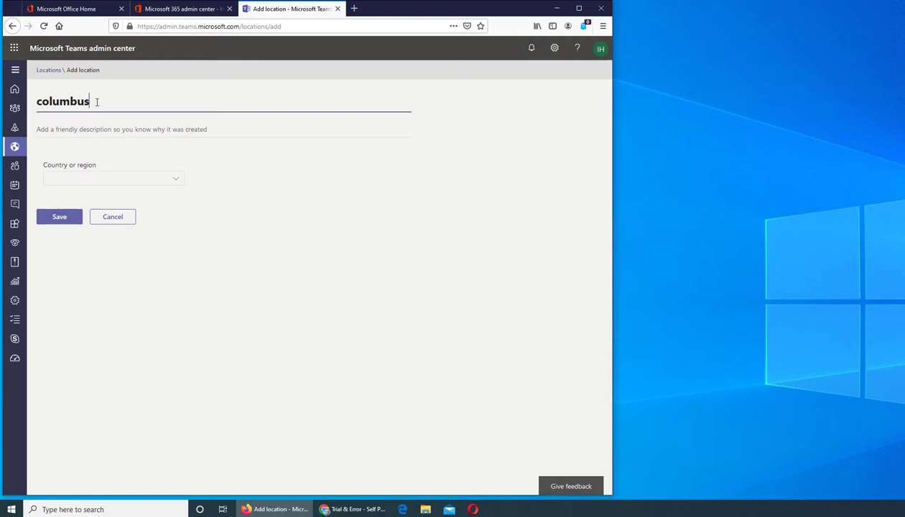
text(1)
click(77, 178)
click(100, 197)
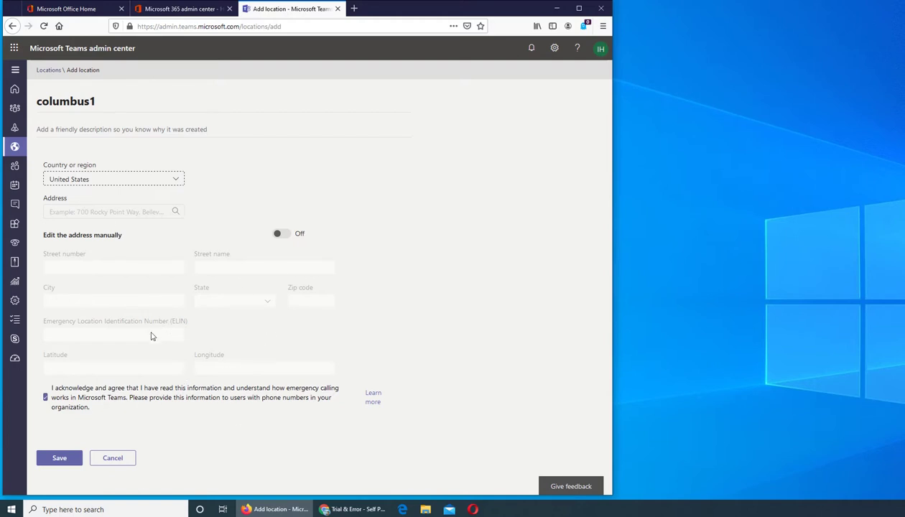
click(128, 212)
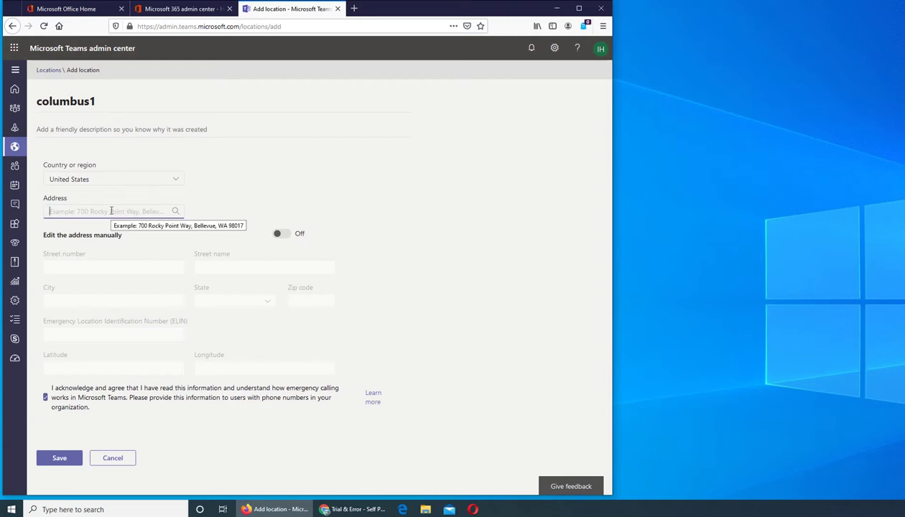
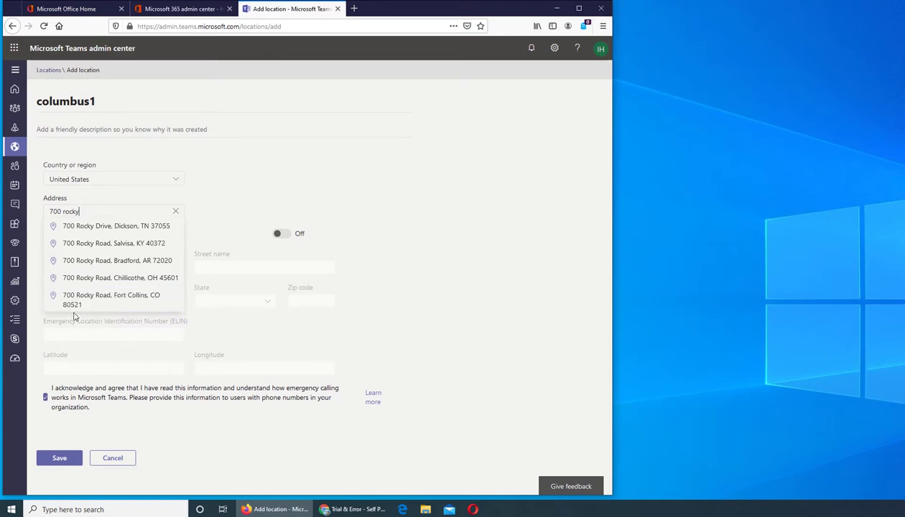
click(113, 231)
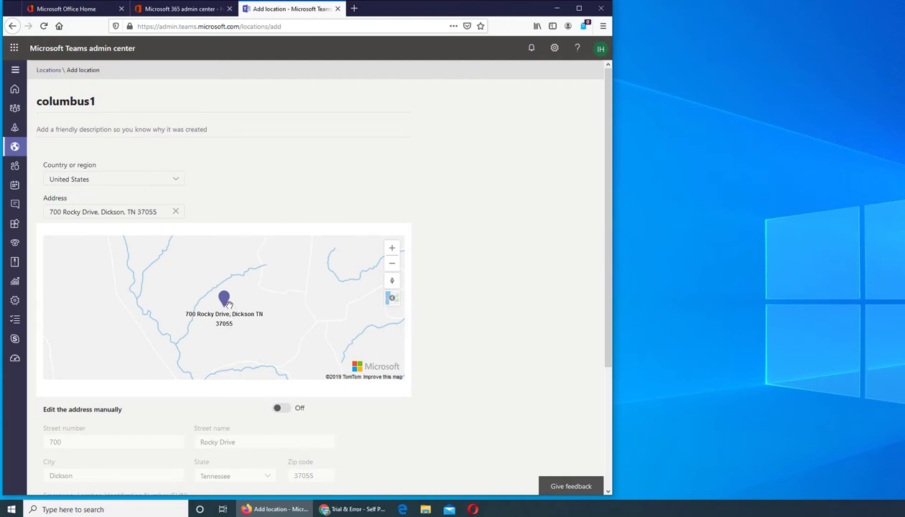
scroll(465, 310, down, 3)
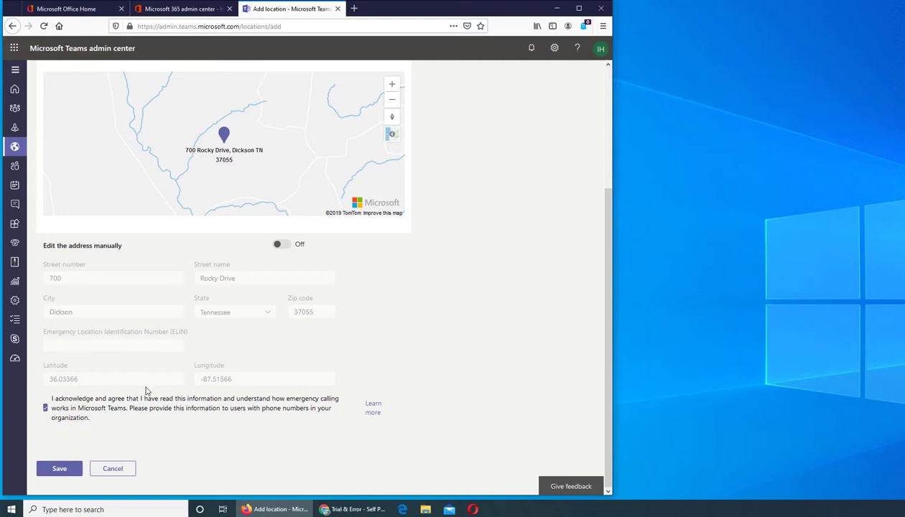
click(46, 476)
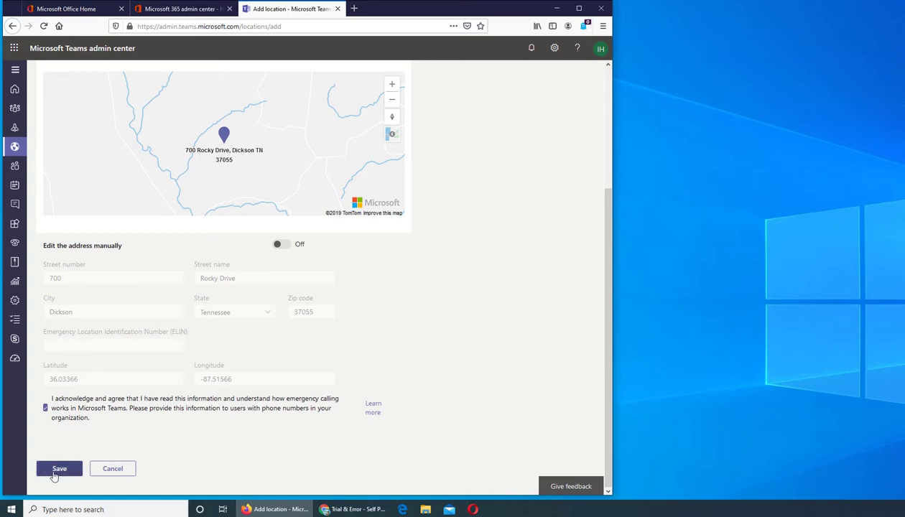
scroll(55, 476, up, 3)
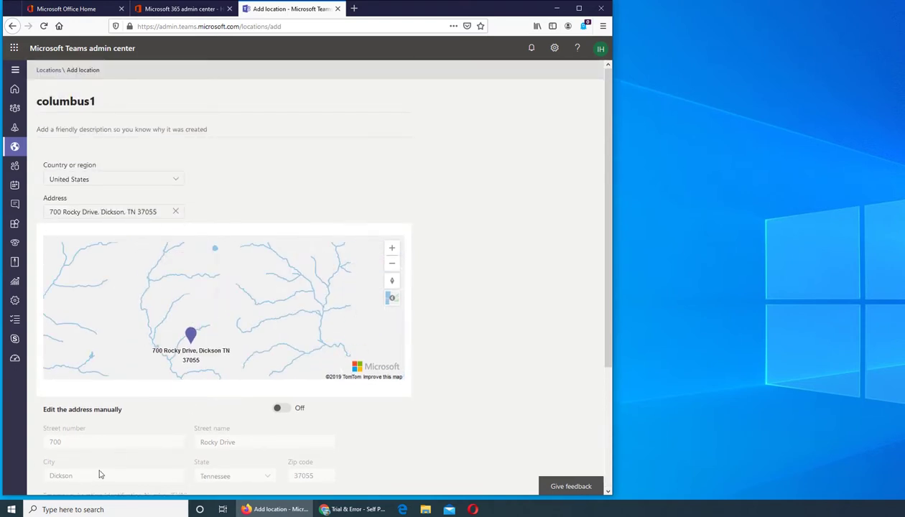
scroll(485, 378, down, 3)
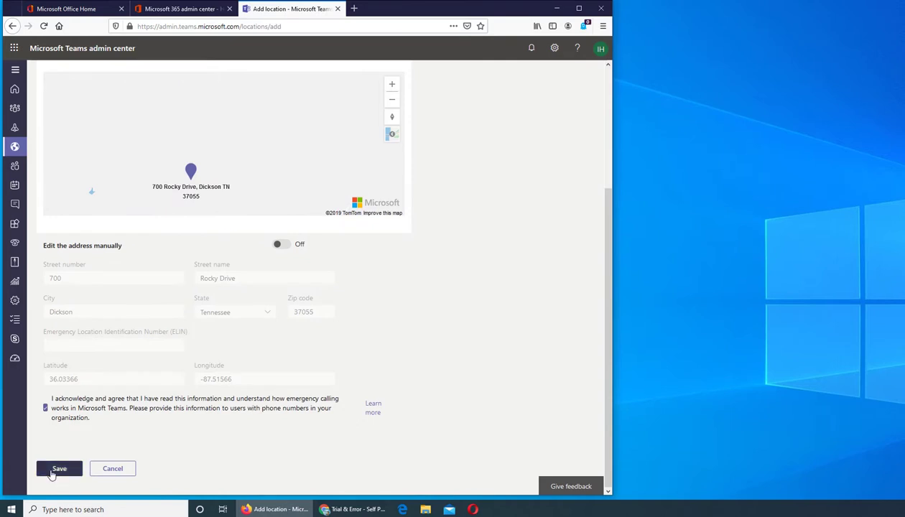
Save the columbus1 emergency location
click(54, 470)
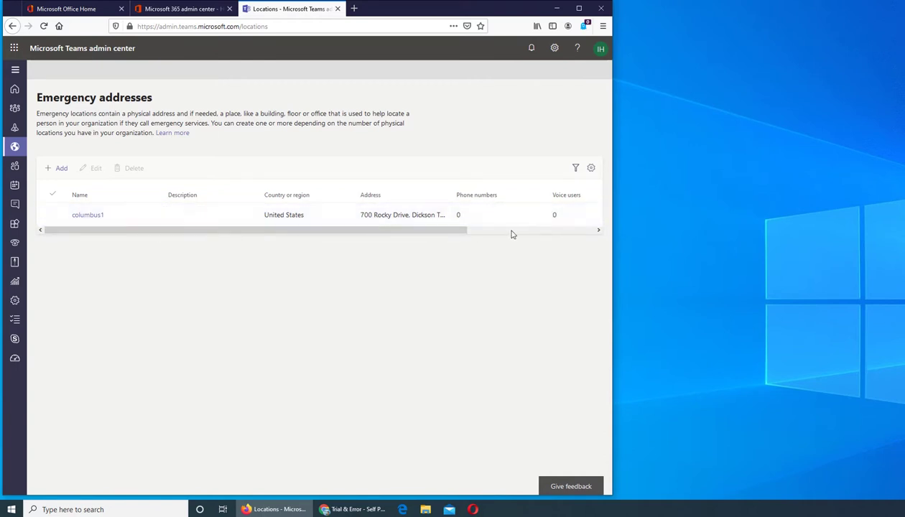
Open columbus1's details and view its empty Voice users list
click(88, 215)
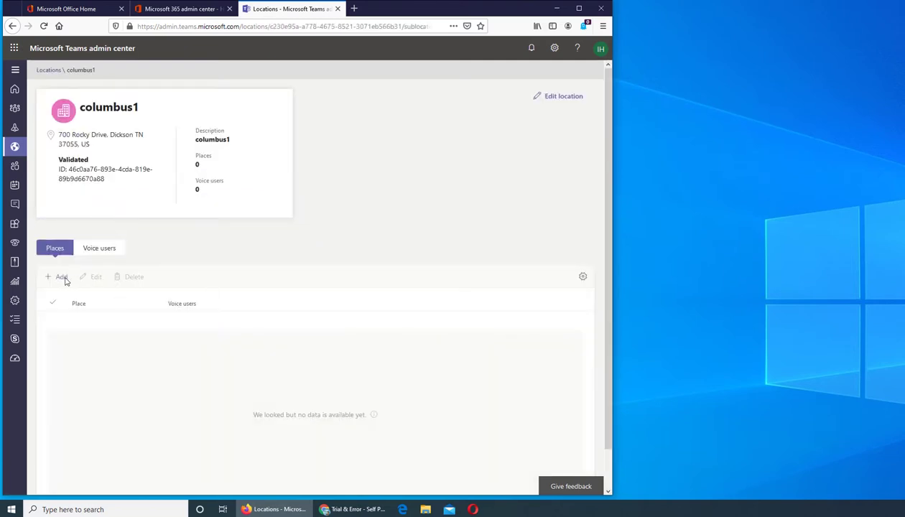
click(108, 248)
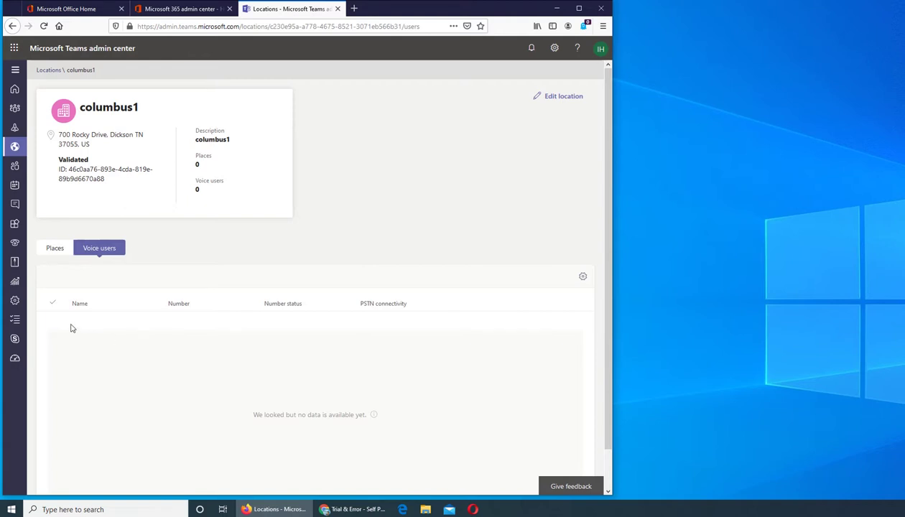
Open the Add place form for columbus1 and cancel it without adding a place
click(56, 253)
click(56, 278)
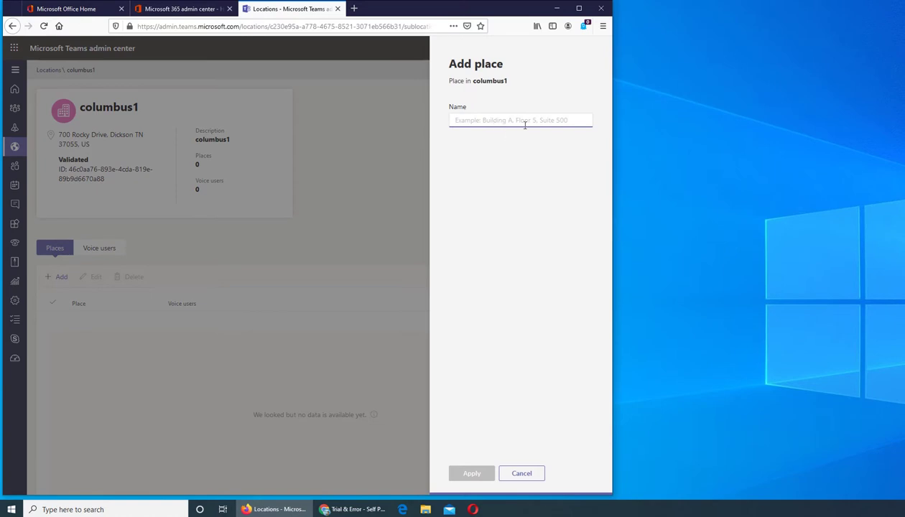
click(522, 474)
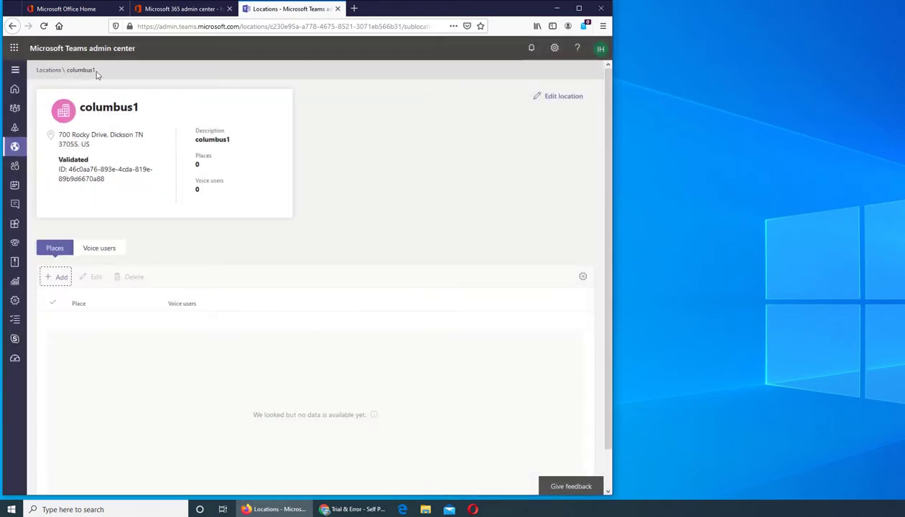
Open the columbus1 address for editing, then leave it without saving changes
click(543, 102)
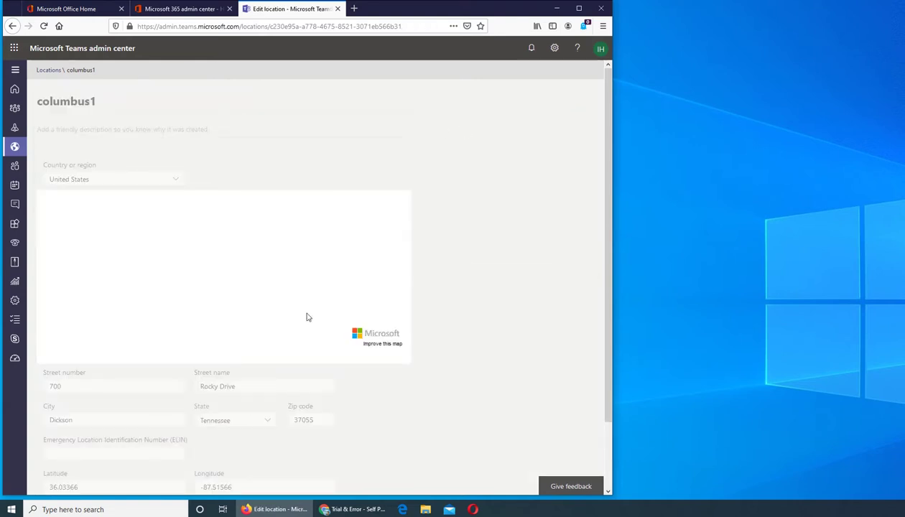
scroll(564, 228, down, 2)
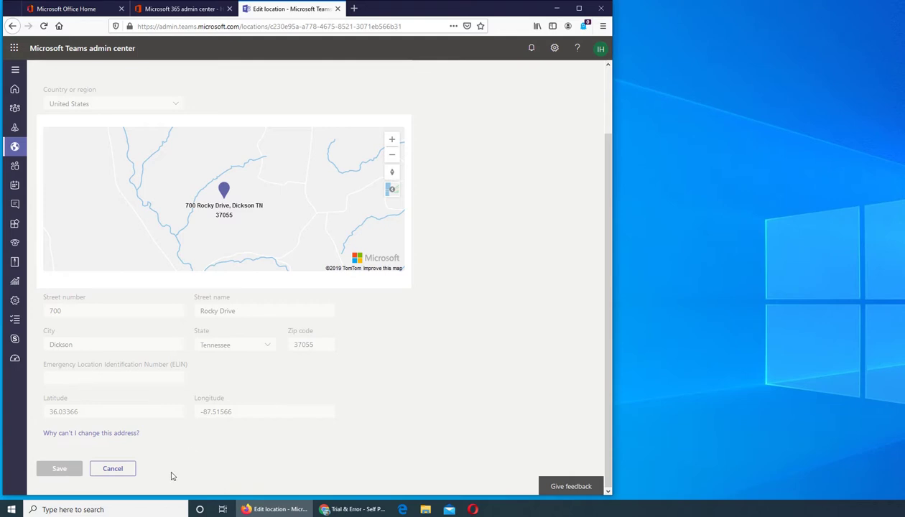
click(113, 469)
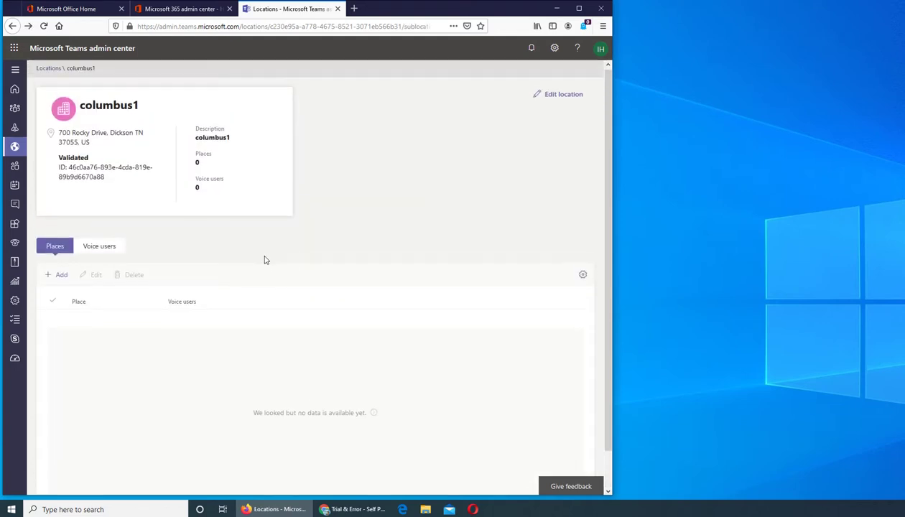
mouse_move(14, 146)
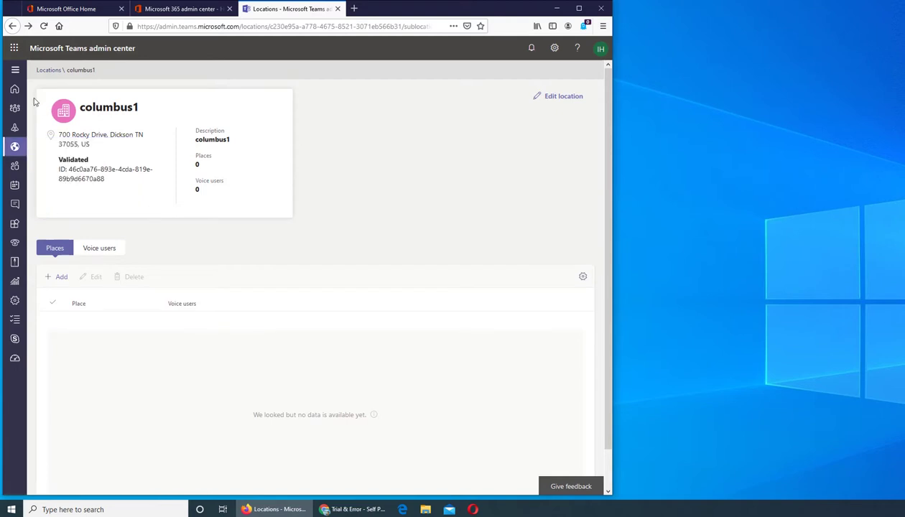
Return to the Emergency addresses list, open columbus1 for editing, and cancel unchanged
click(43, 71)
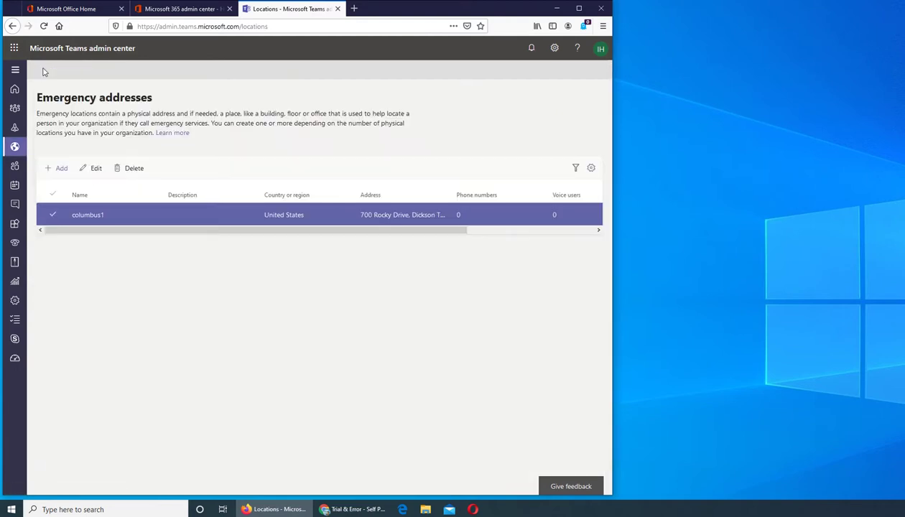
click(92, 167)
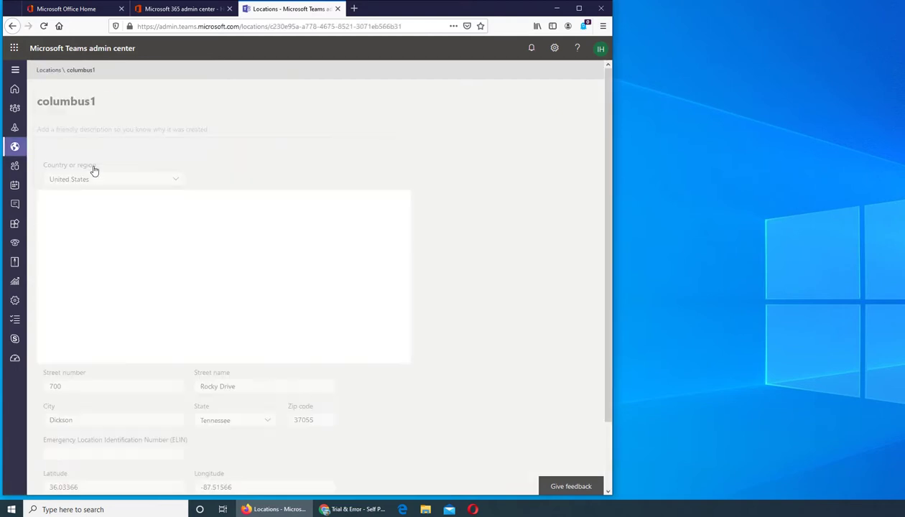
scroll(477, 251, down, 2)
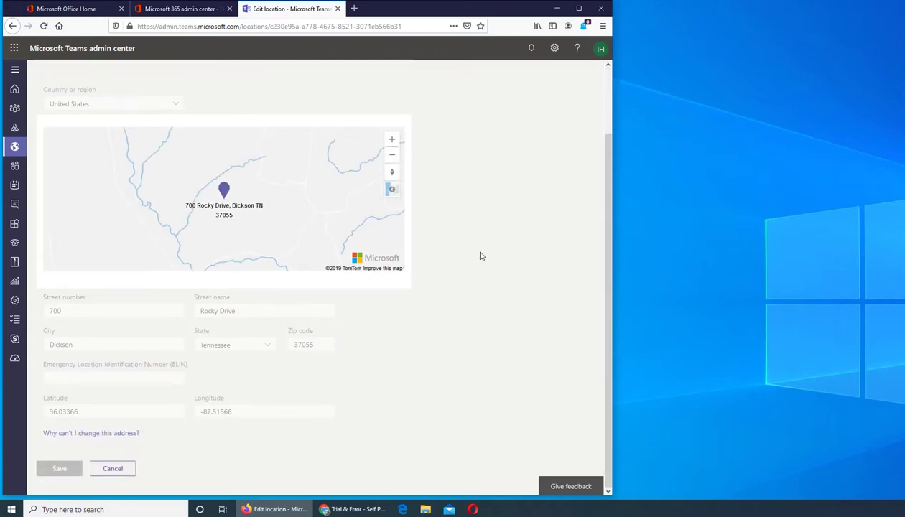
click(113, 469)
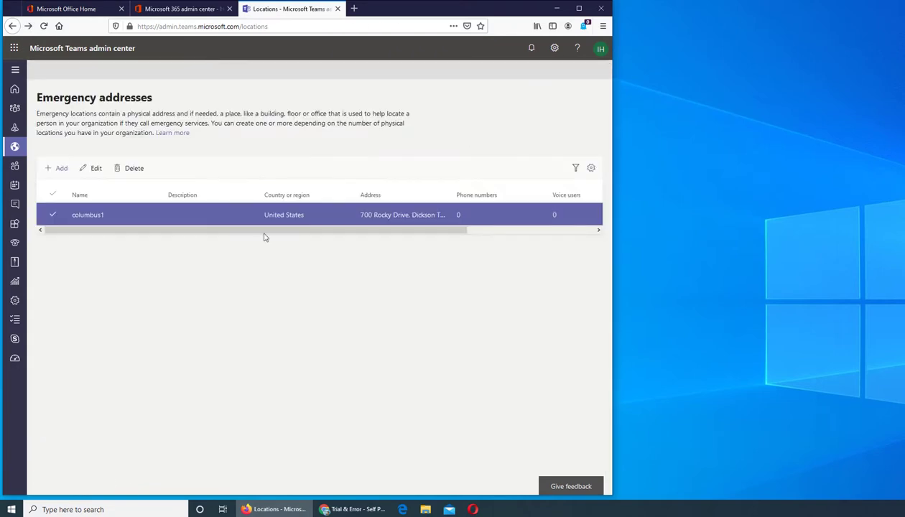
Scroll the table to check columbus1's Address status, then open and cancel Edit columns
click(561, 230)
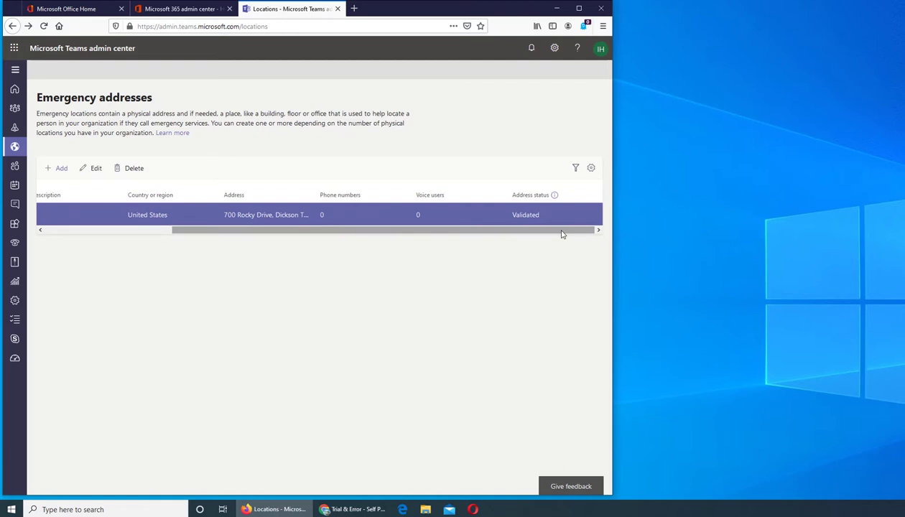
click(96, 230)
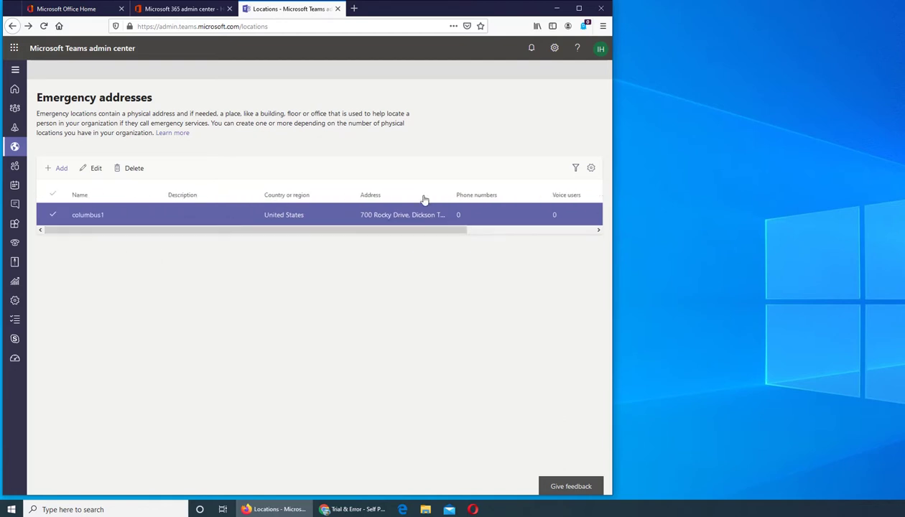
click(589, 168)
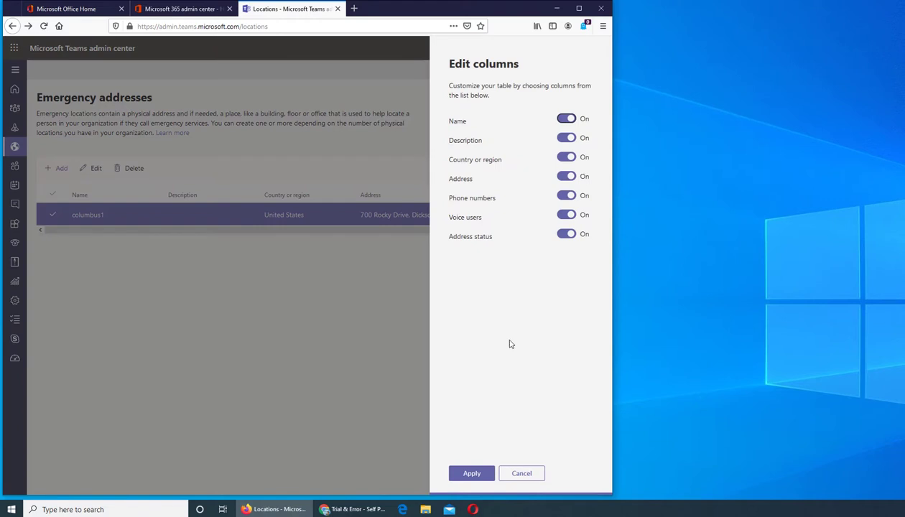
click(523, 475)
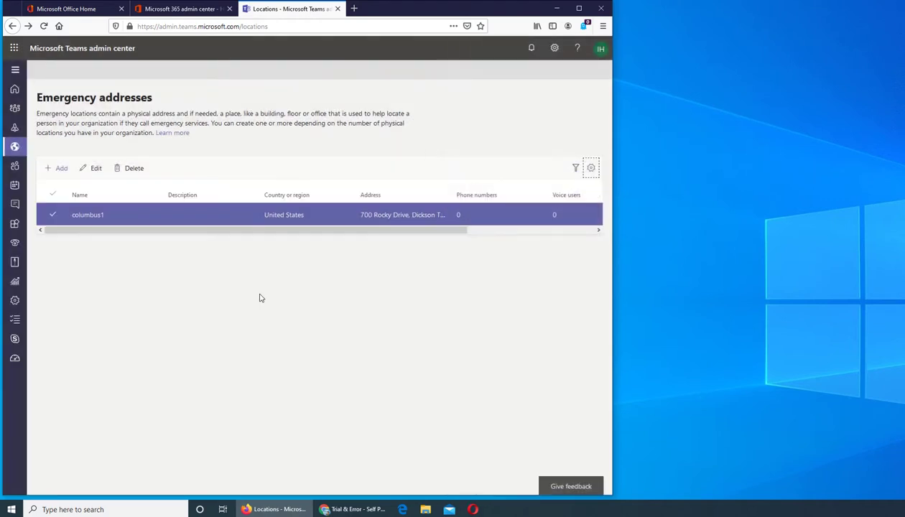
Start a new network site on Network topology and list network regions, showing europe
mouse_move(14, 146)
click(63, 205)
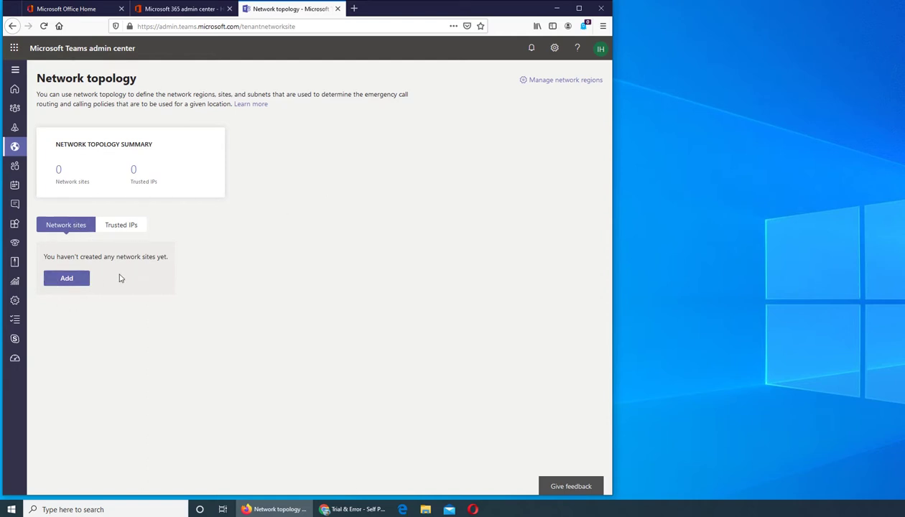
click(73, 279)
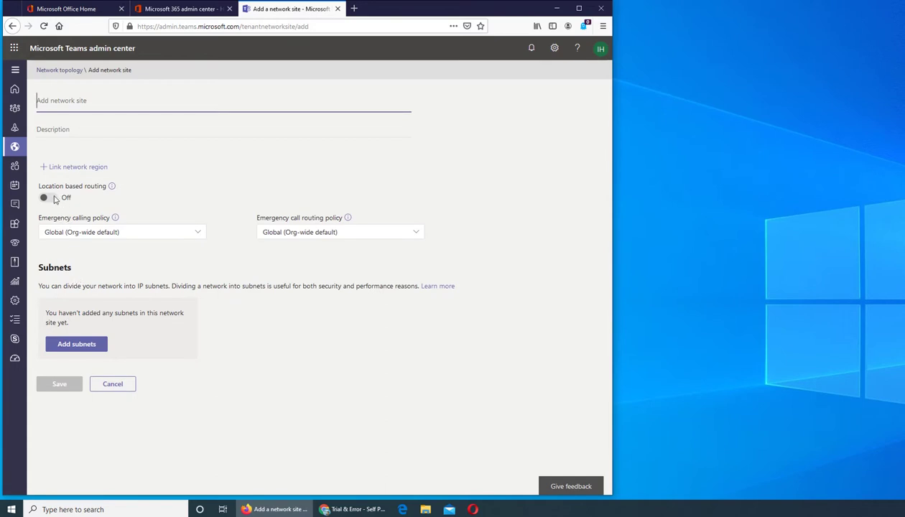
click(64, 168)
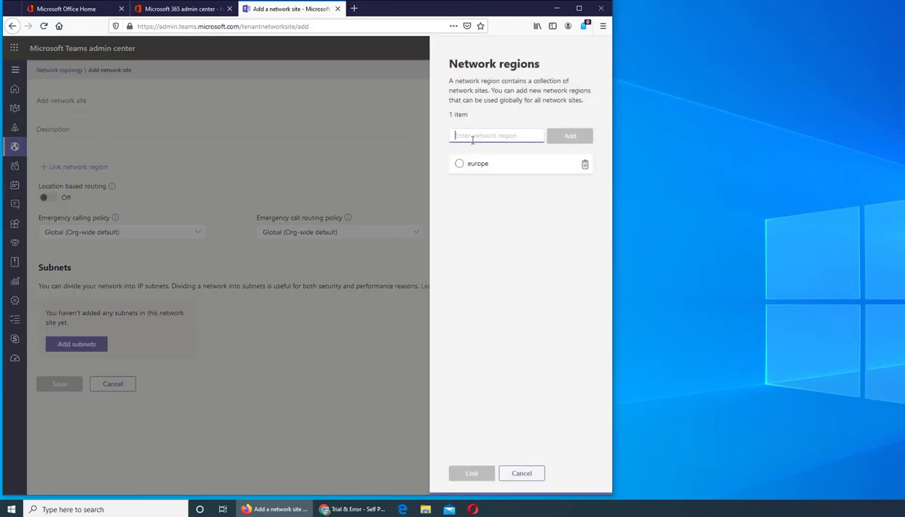
Close the Network regions panel without linking any region
click(521, 474)
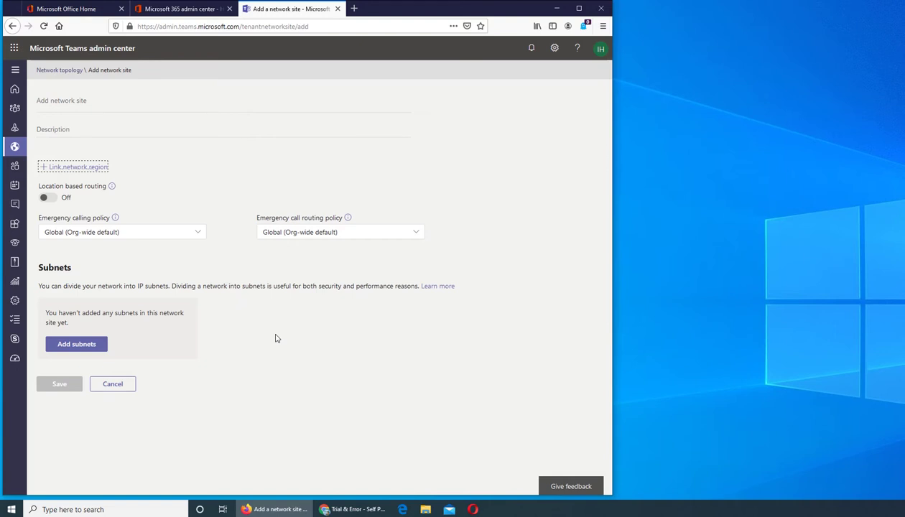
click(89, 348)
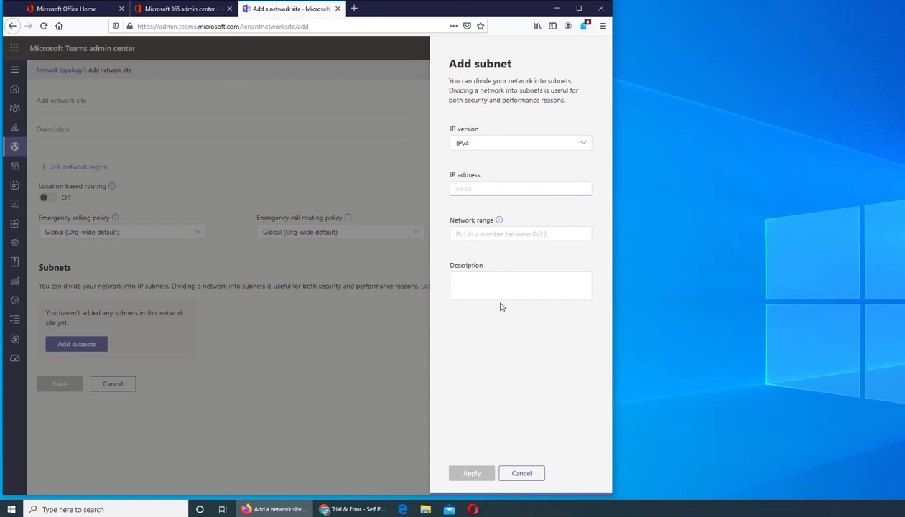
click(521, 474)
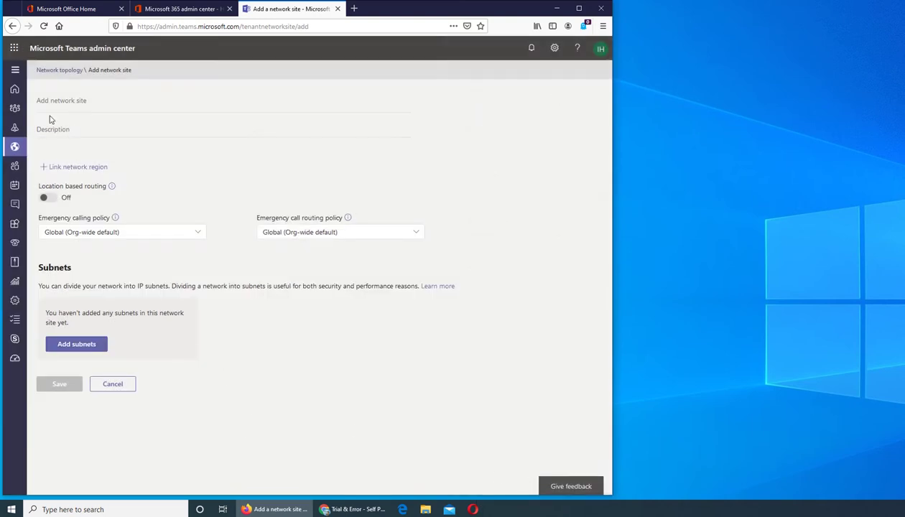
Cancel the unsaved network site, returning to Network topology with 0 sites listed
click(115, 384)
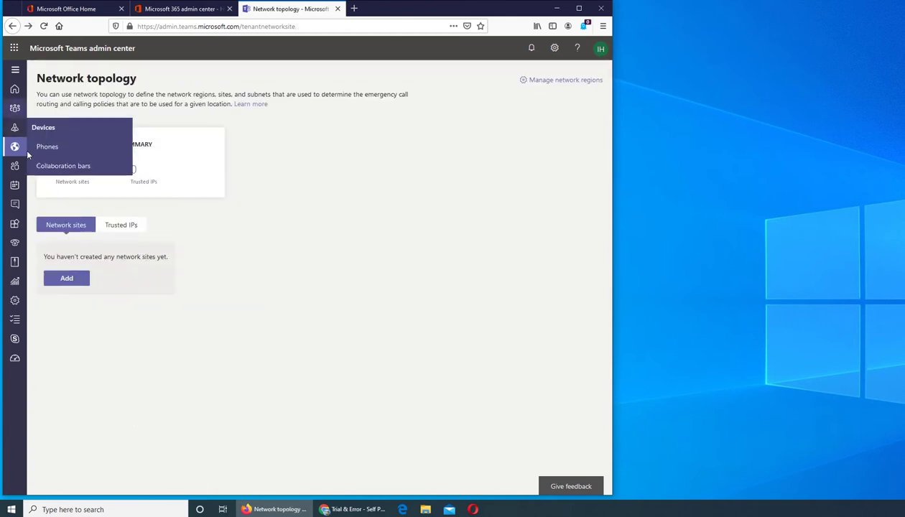
mouse_move(16, 150)
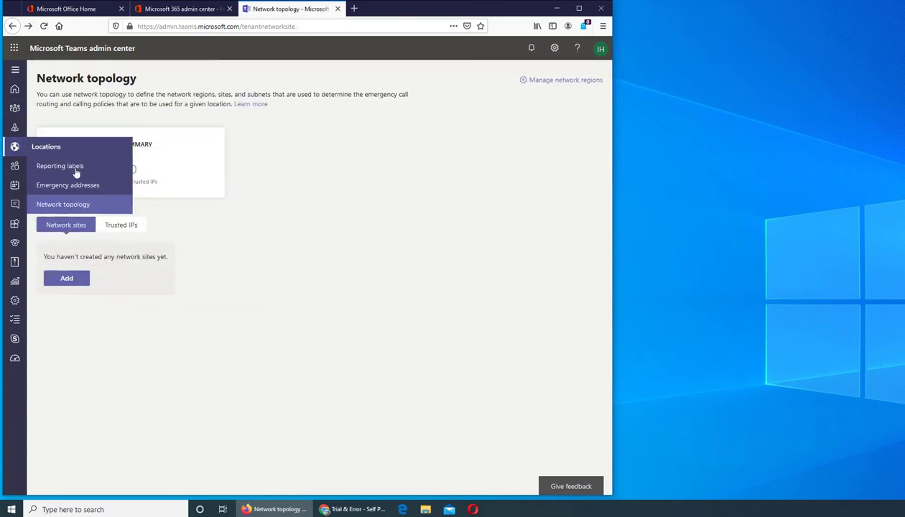